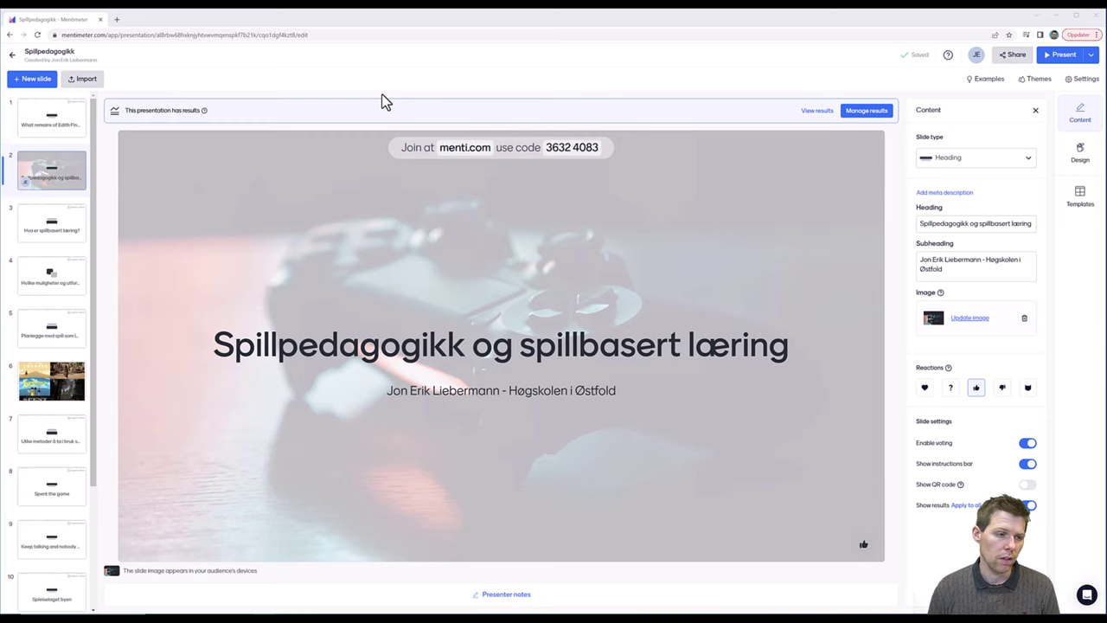
Check the open-ended slide, return to the title slide "Spillpedagogikk og spillbasert læring", and present from it, moving one slide forward and back.
left_click(50, 274)
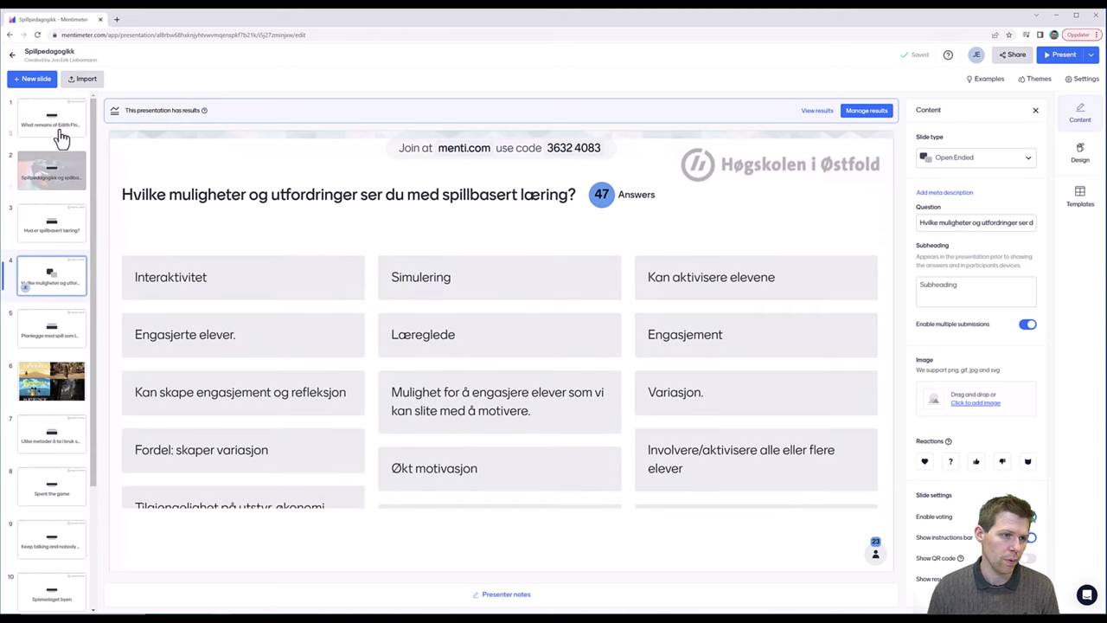
left_click_drag(62, 138, 57, 132)
left_click(53, 179)
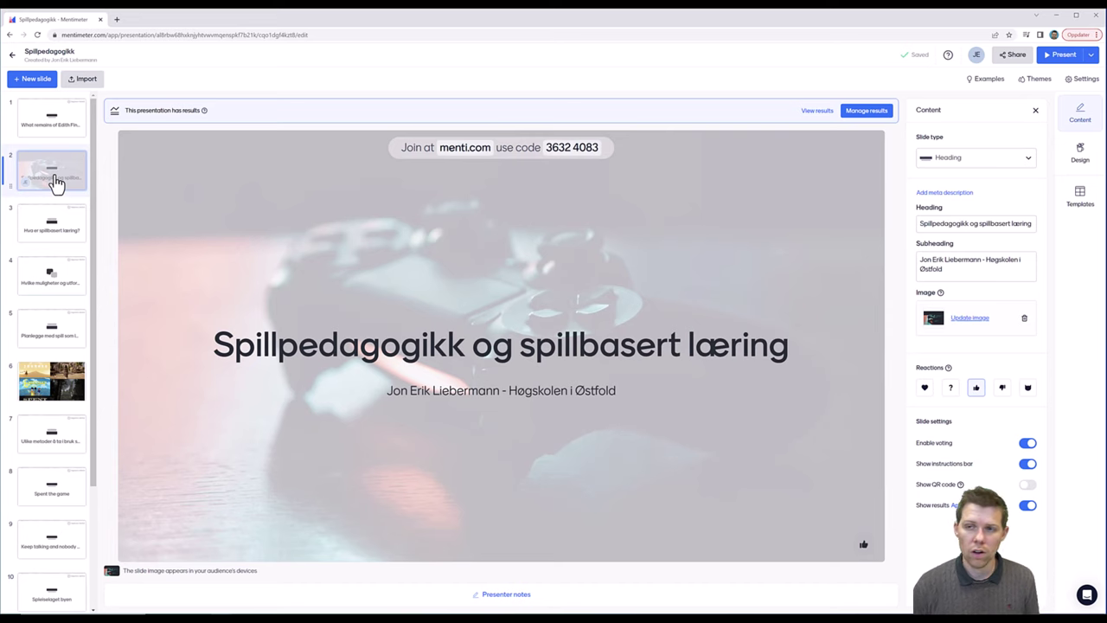
left_click_drag(55, 183, 104, 156)
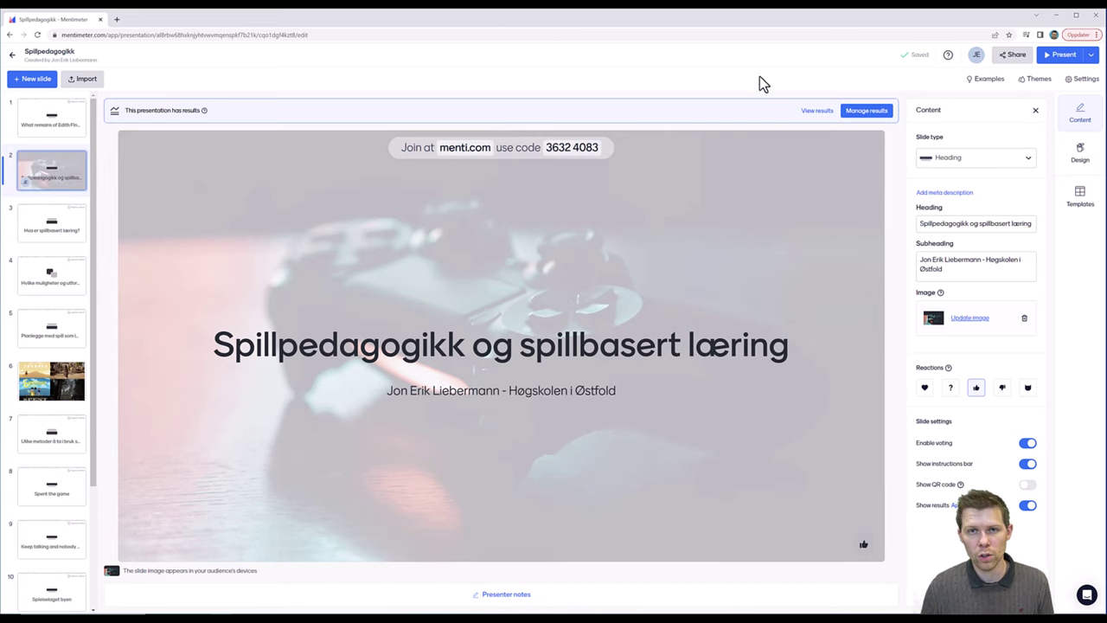
left_click(1060, 59)
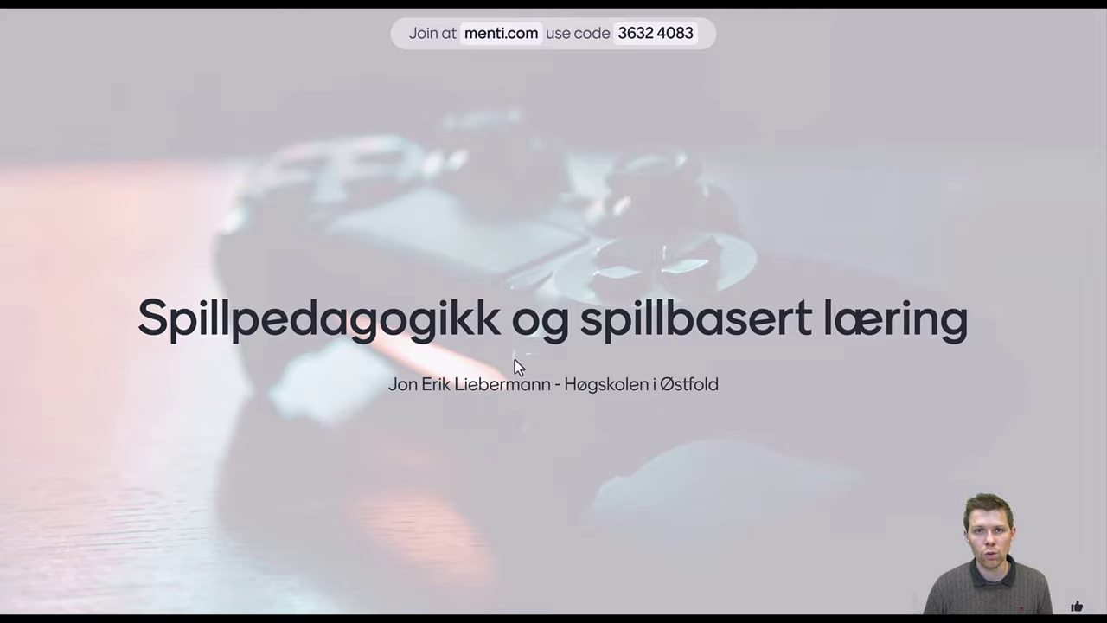
key("Right")
key("Left")
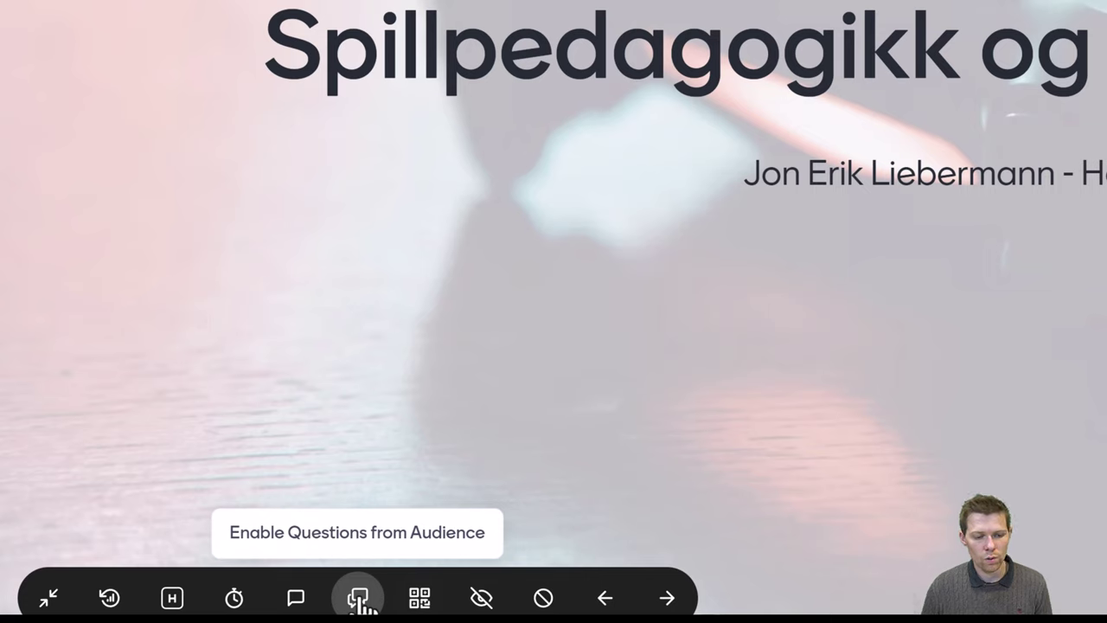
Start a countdown until voting closes on the title slide and cancel it.
left_click(235, 599)
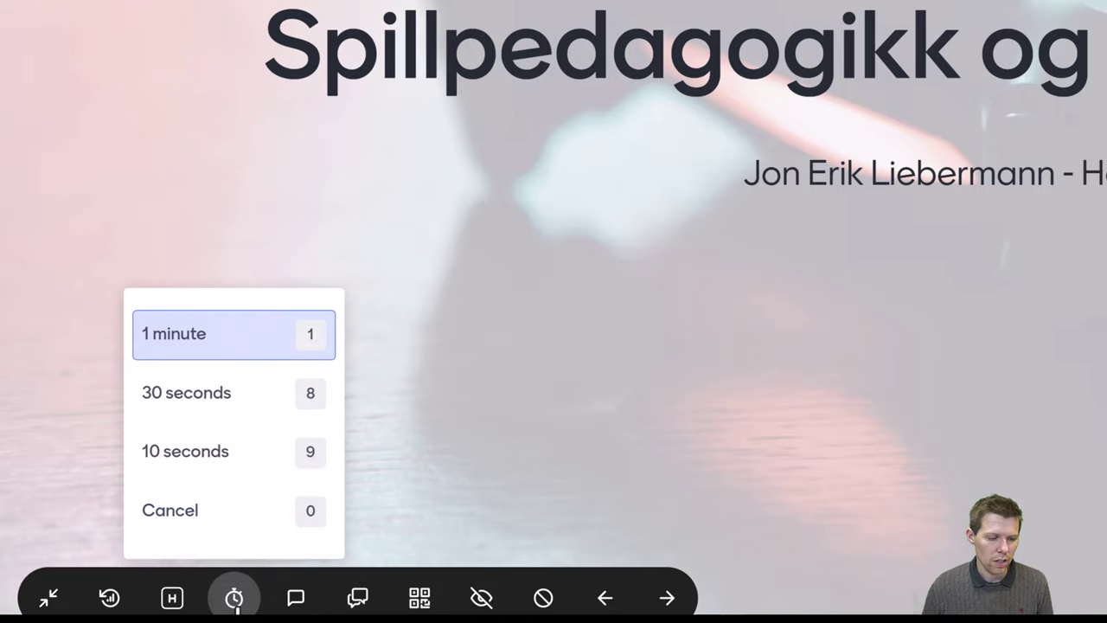
left_click(226, 357)
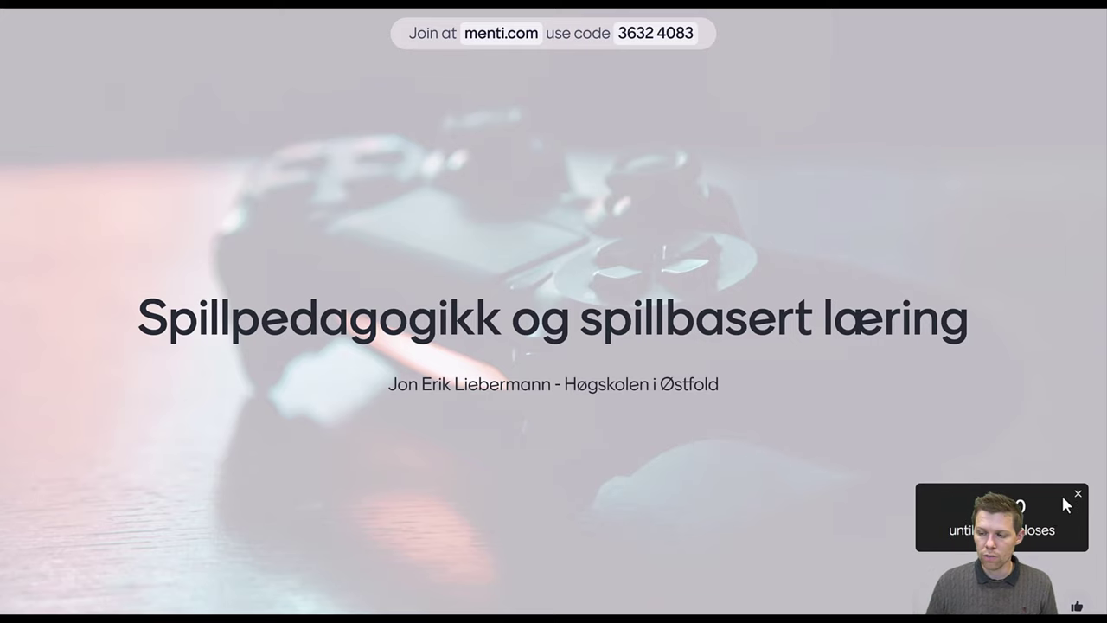
mouse_move(61, 605)
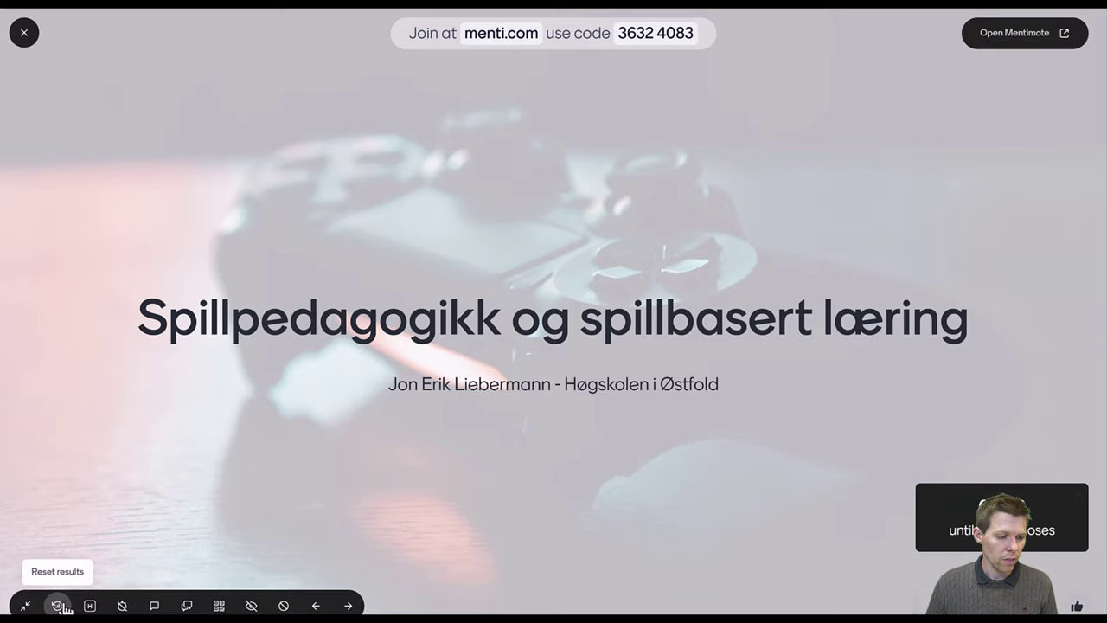
left_click(122, 605)
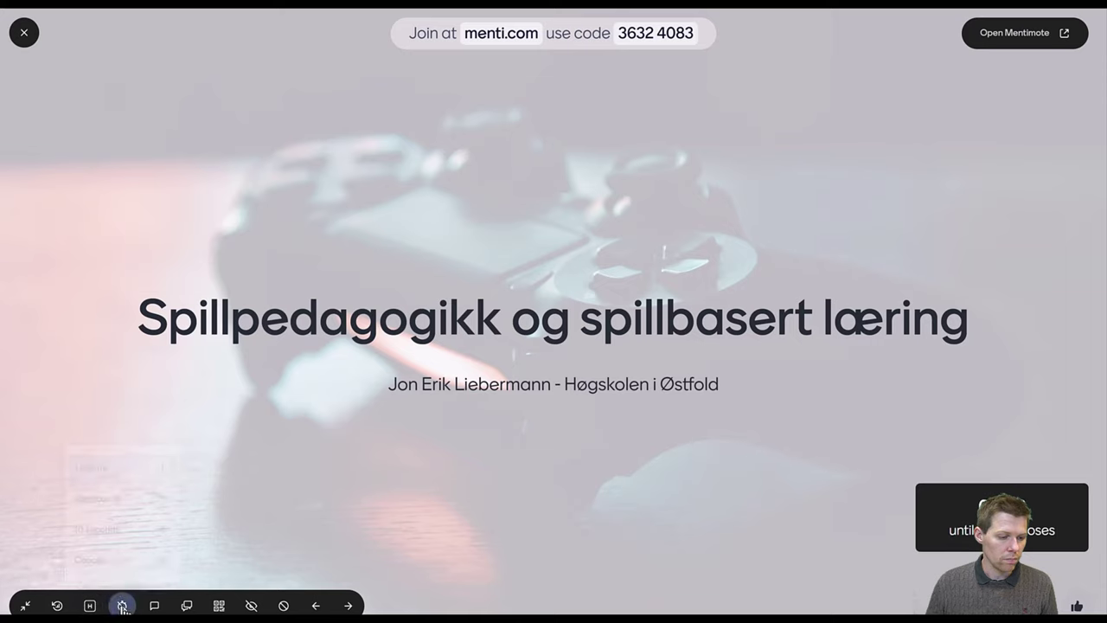
left_click(99, 560)
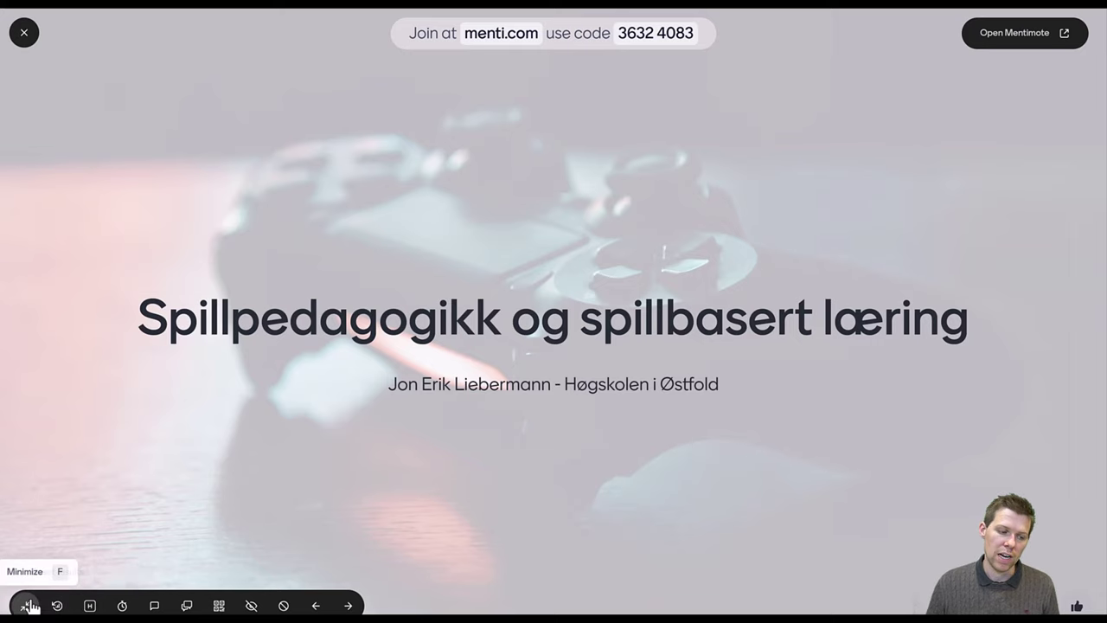
Show the next slide, go back to the title slide, and leave full screen to exit the presentation.
left_click(349, 605)
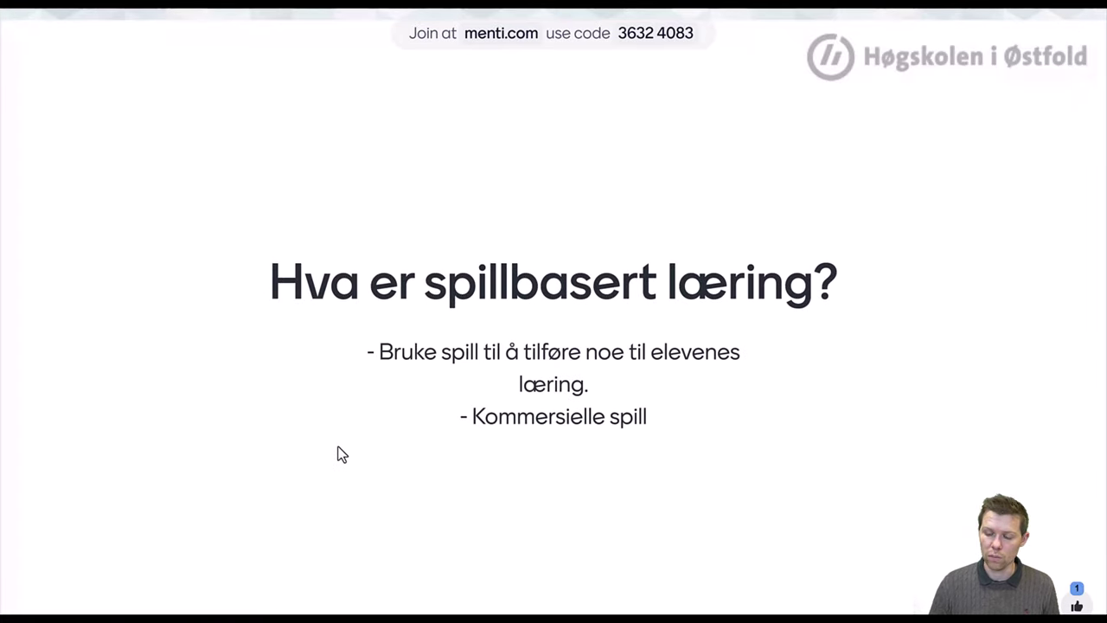
key("Left")
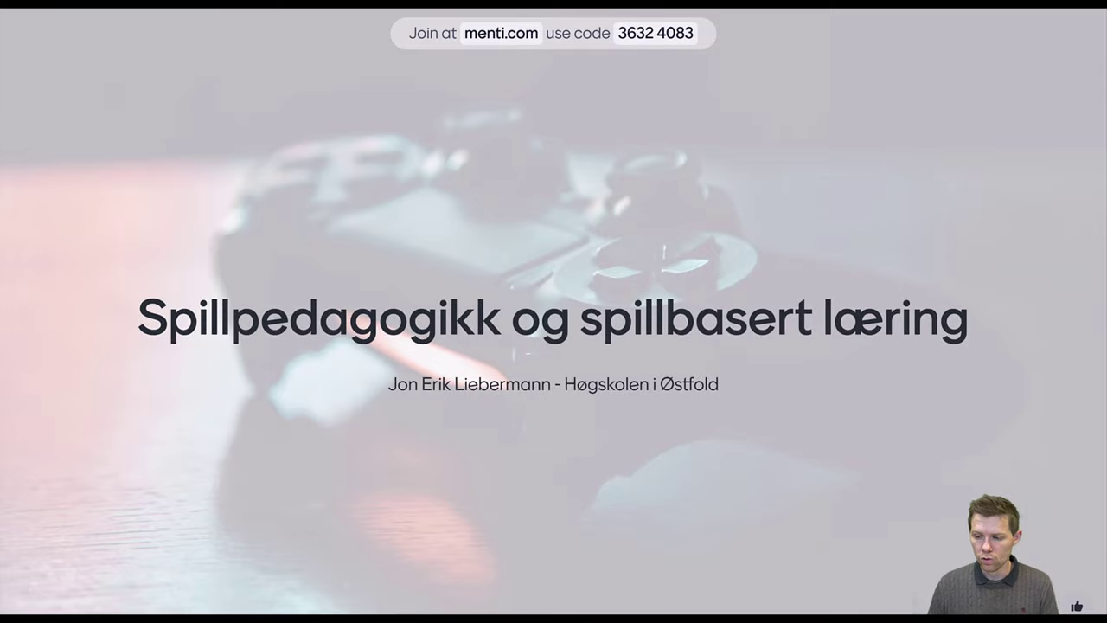
mouse_move(89, 603)
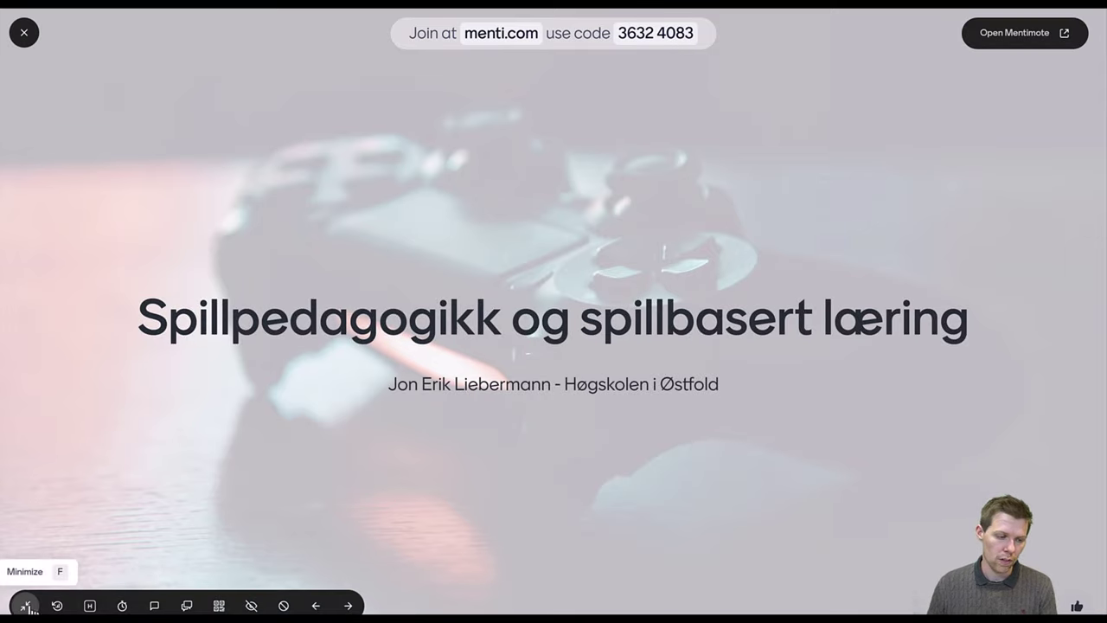
left_click(27, 606)
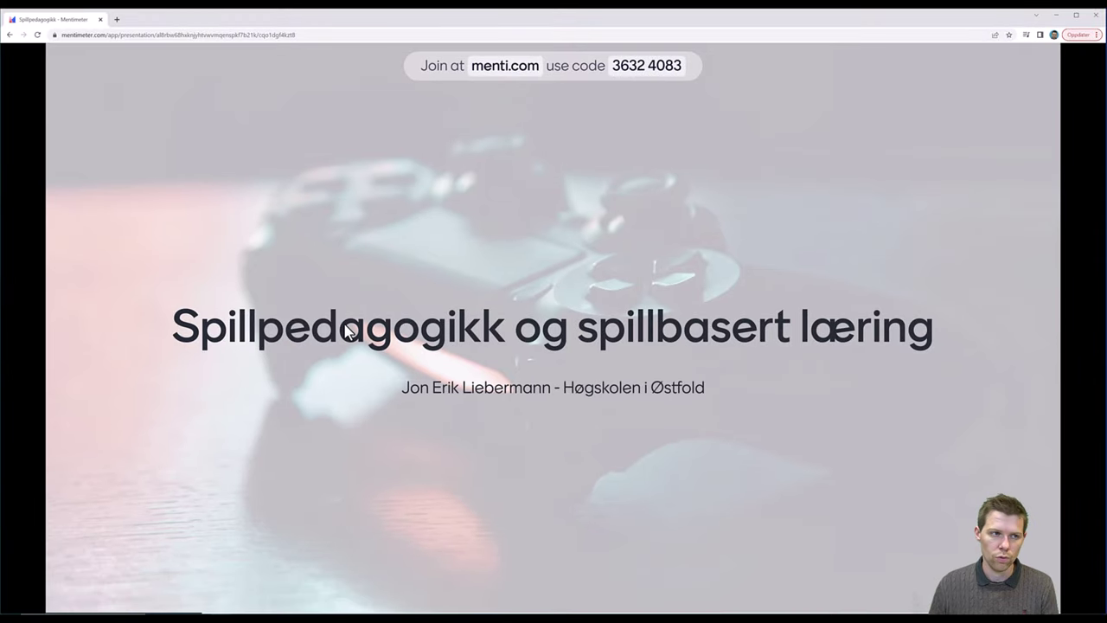
key("Escape")
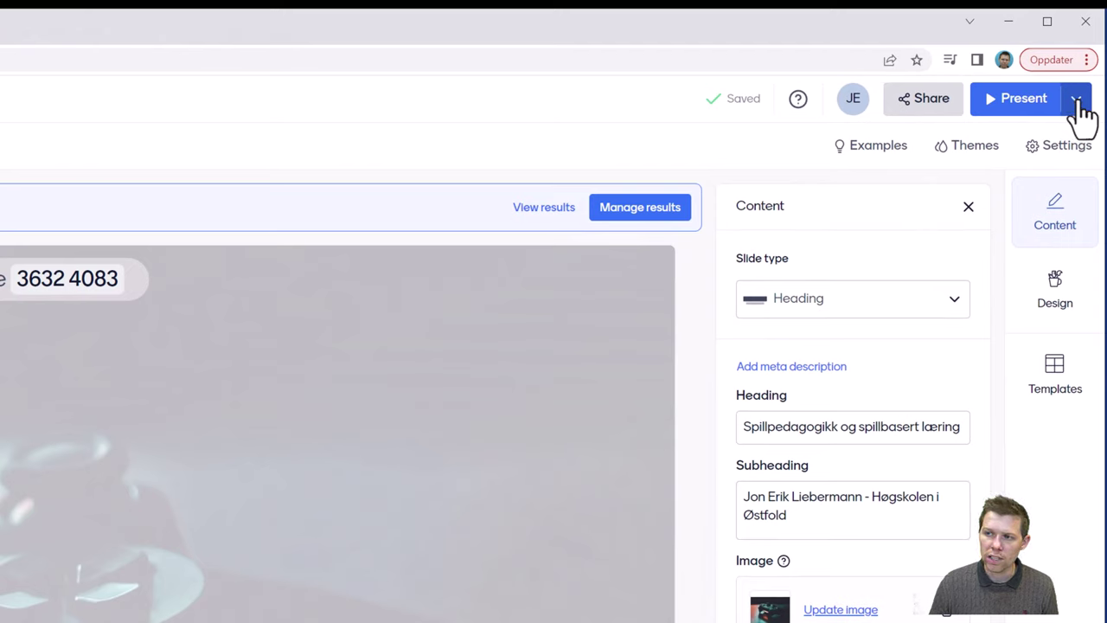
View the additional presenting options and open the empty presenter notes of the title slide.
left_click(1077, 102)
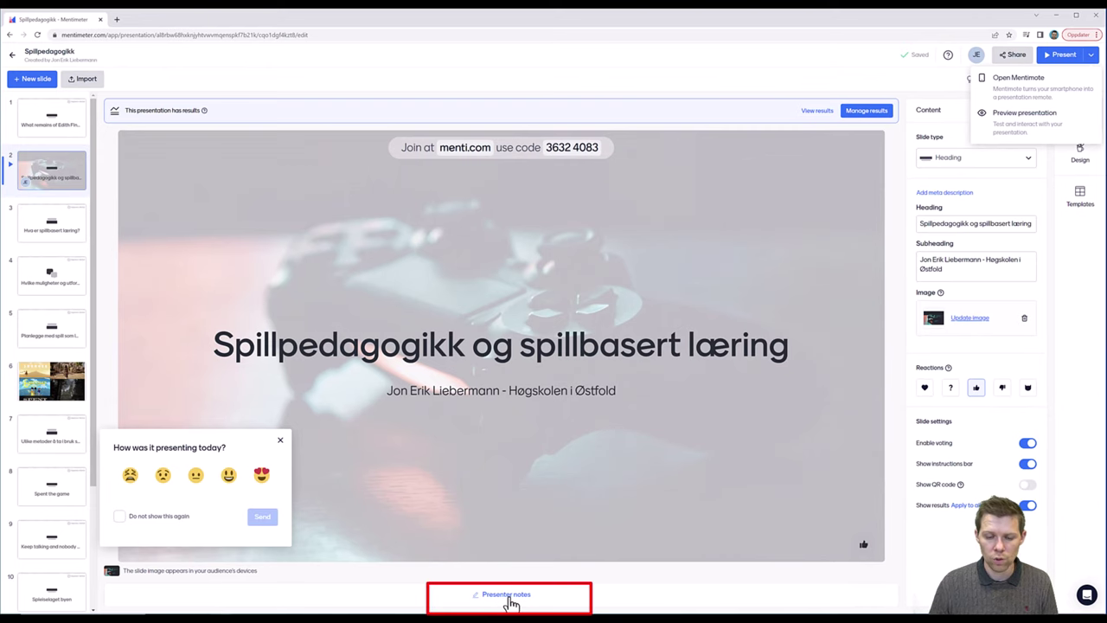
left_click(511, 603)
left_click(245, 574)
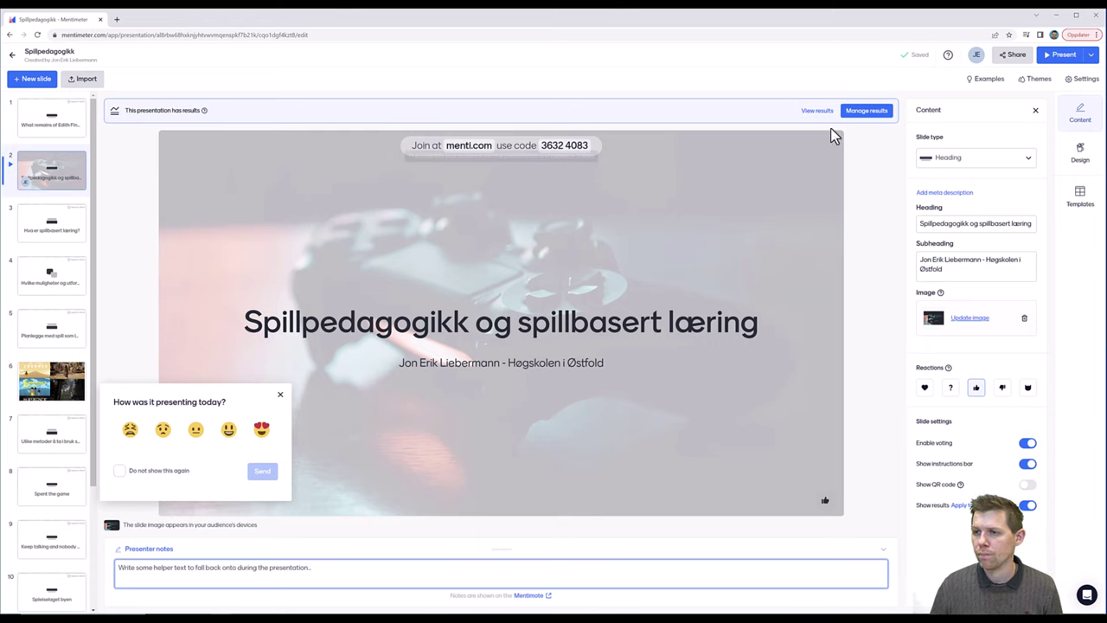
Preview the presentation and advance to the question "Hvilke muligheter og utfordringer ser du med spillbasert læring?".
left_click(1091, 56)
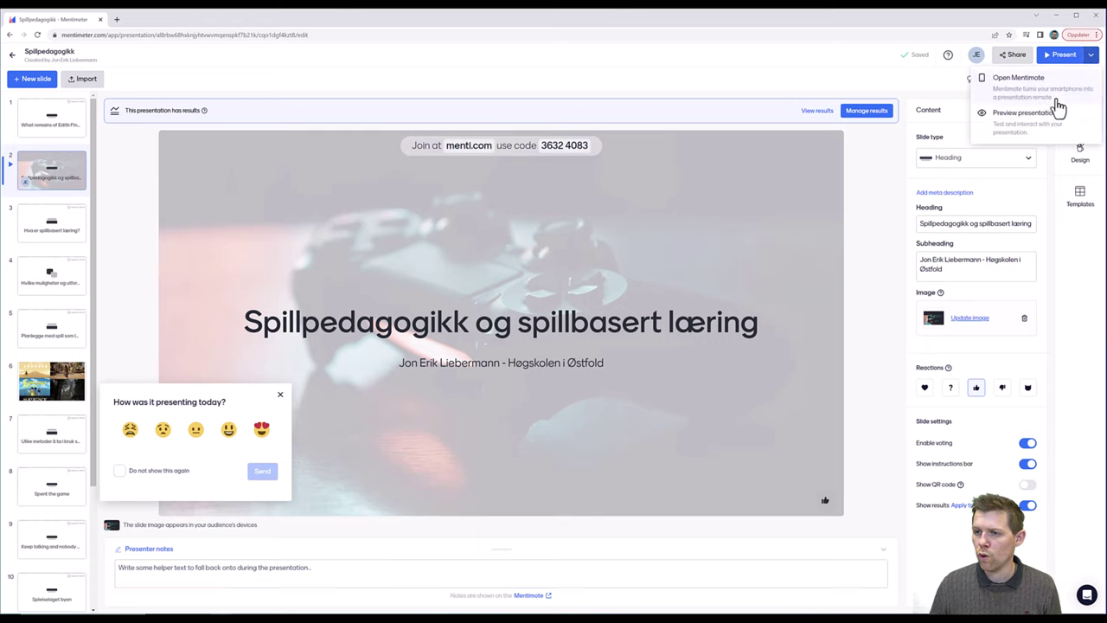
left_click(1021, 128)
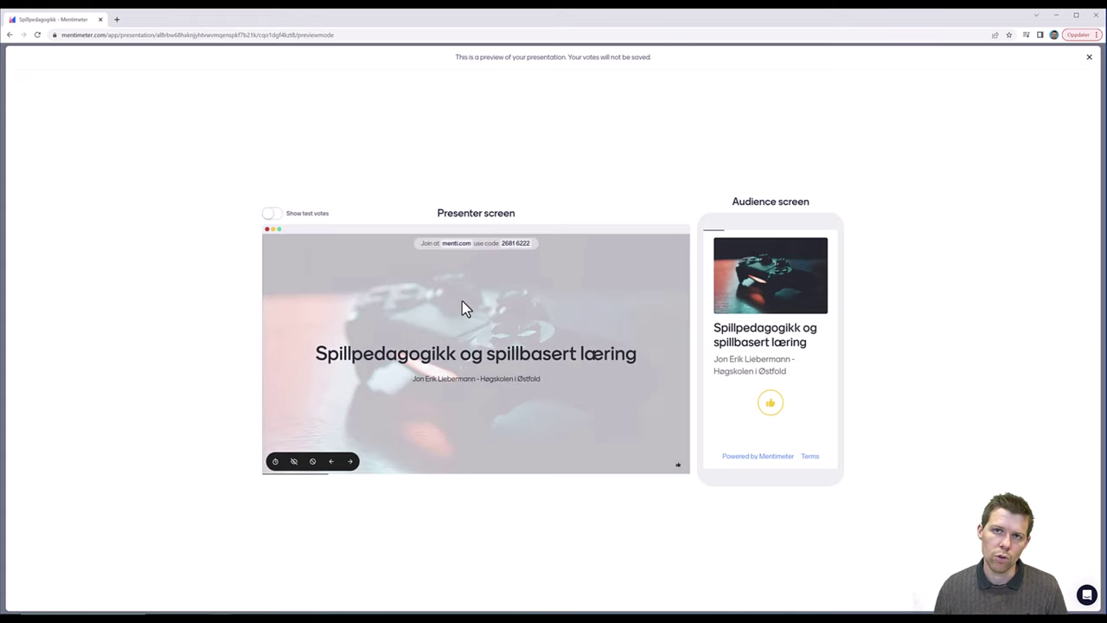
left_click(350, 461)
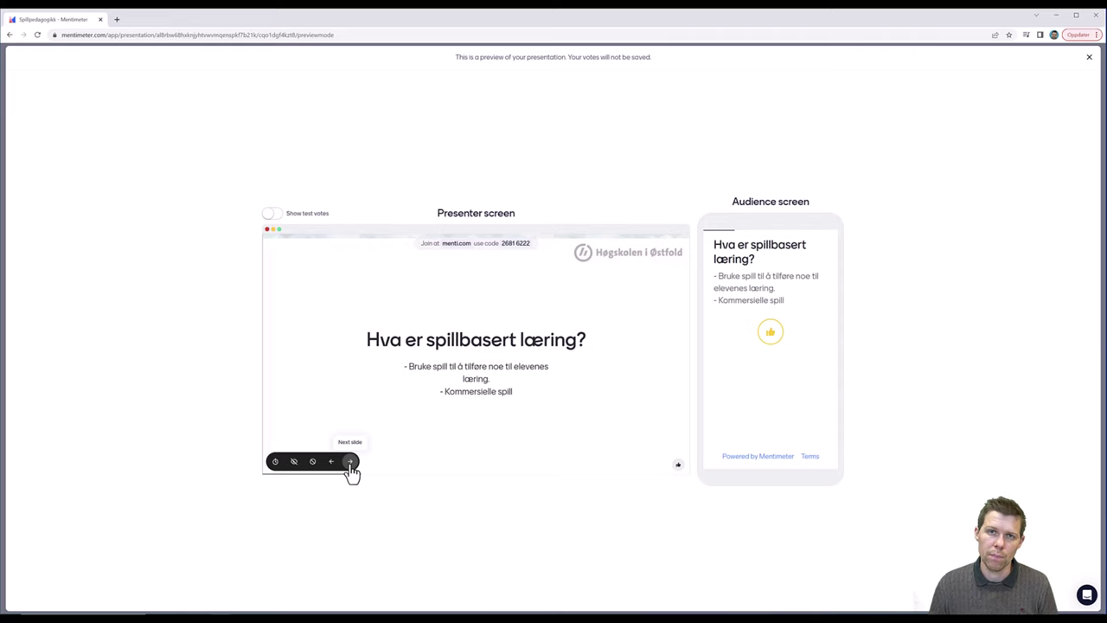
left_click(351, 463)
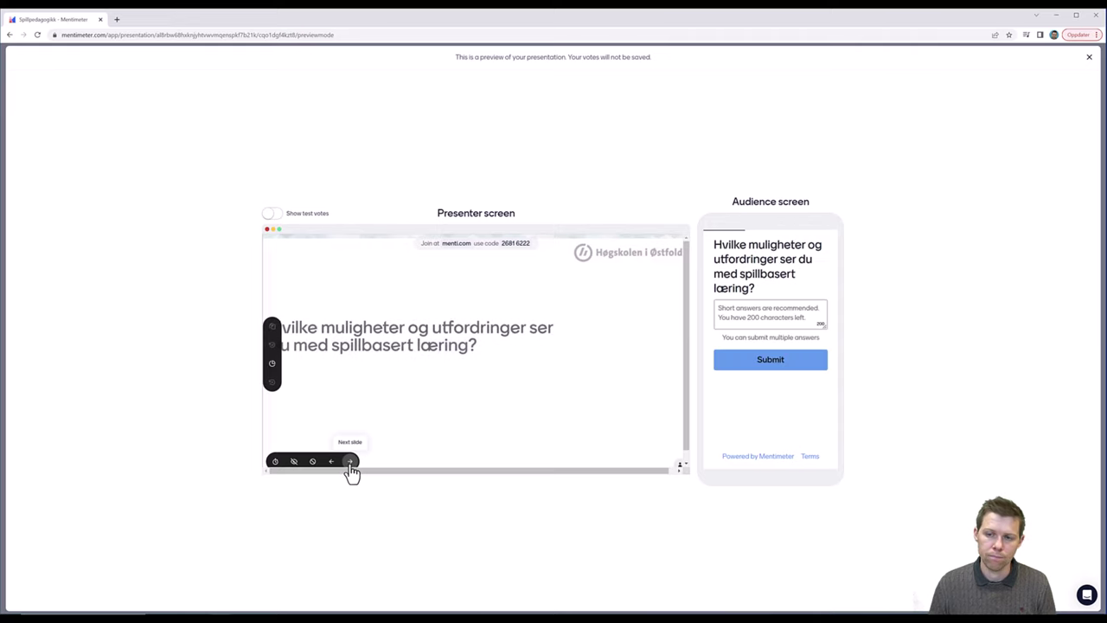
Submit the test answer "Dette er en test" on the audience screen, reveal it on the presenter screen, and close the preview.
left_click(749, 313)
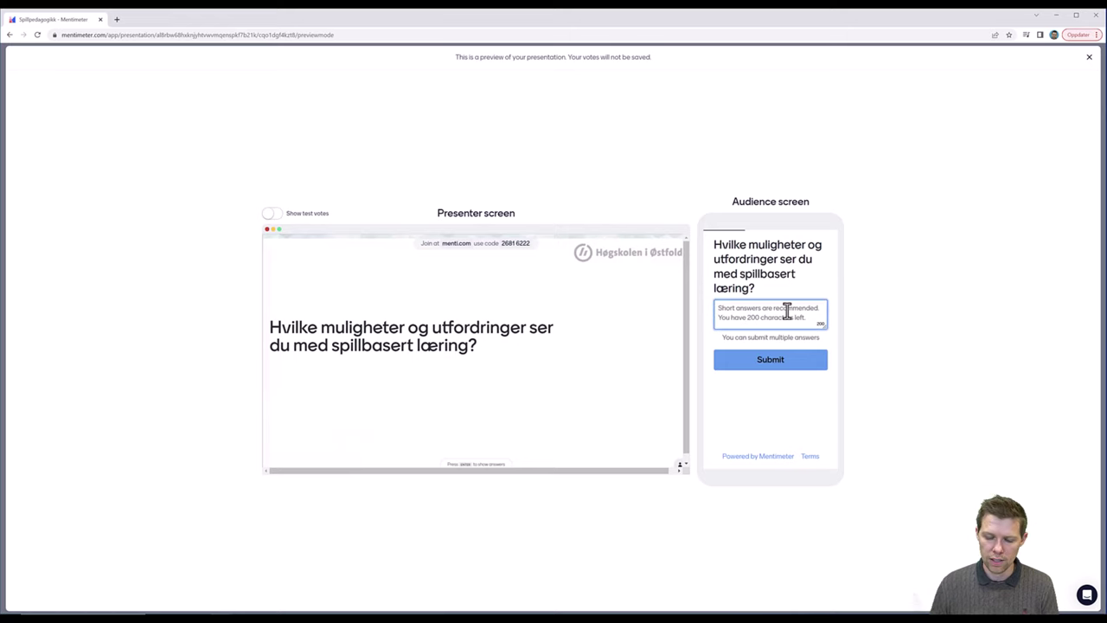
type("D")
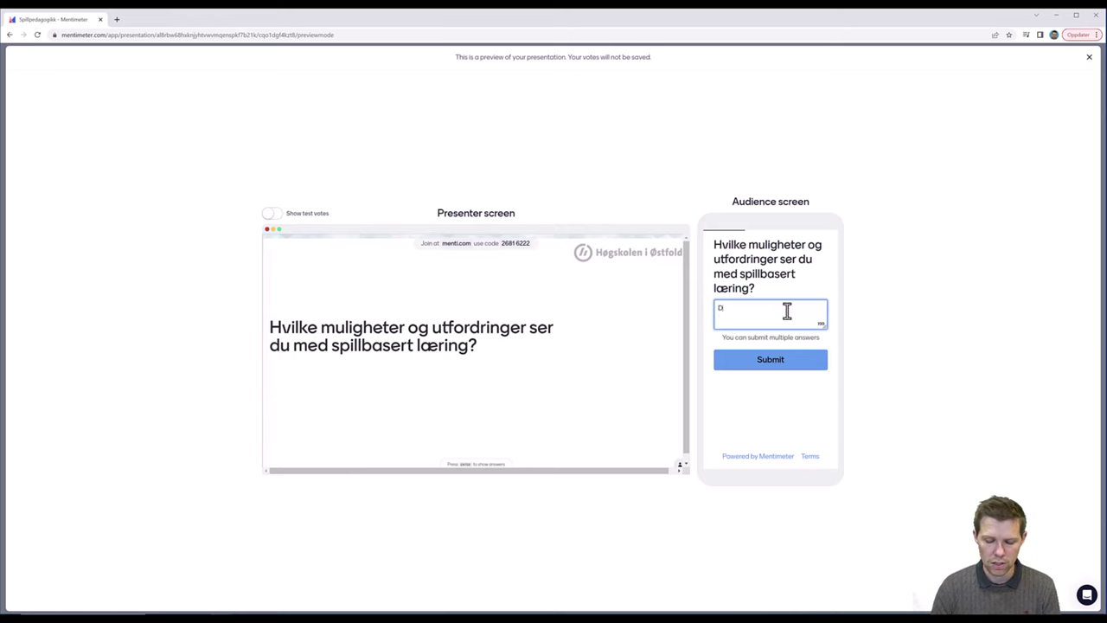
type("ette er iette er e")
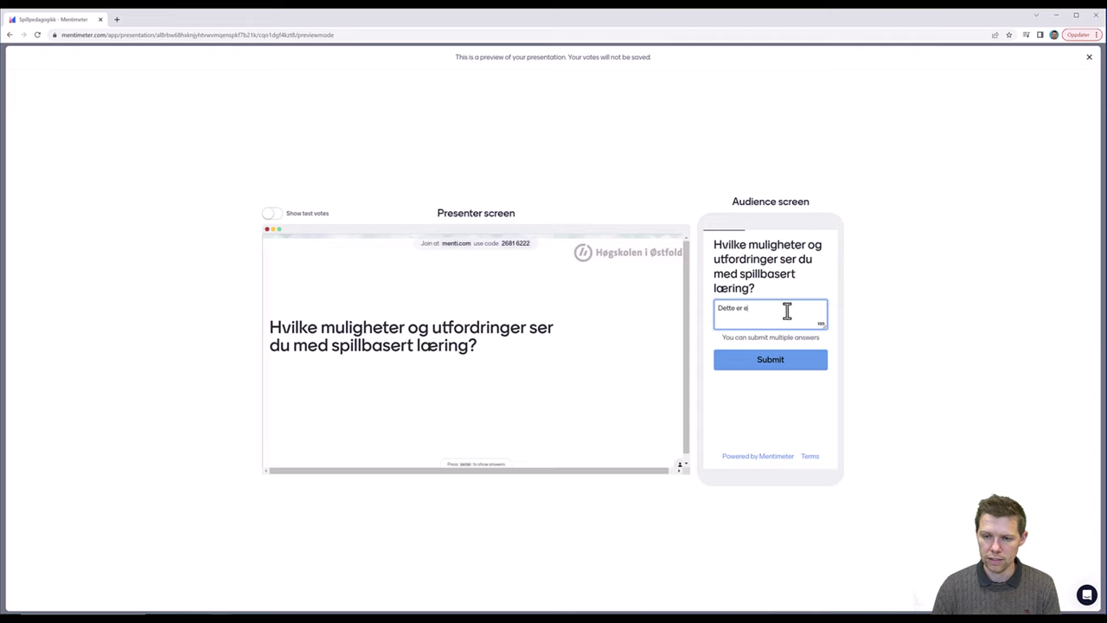
type("st")
left_click(801, 356)
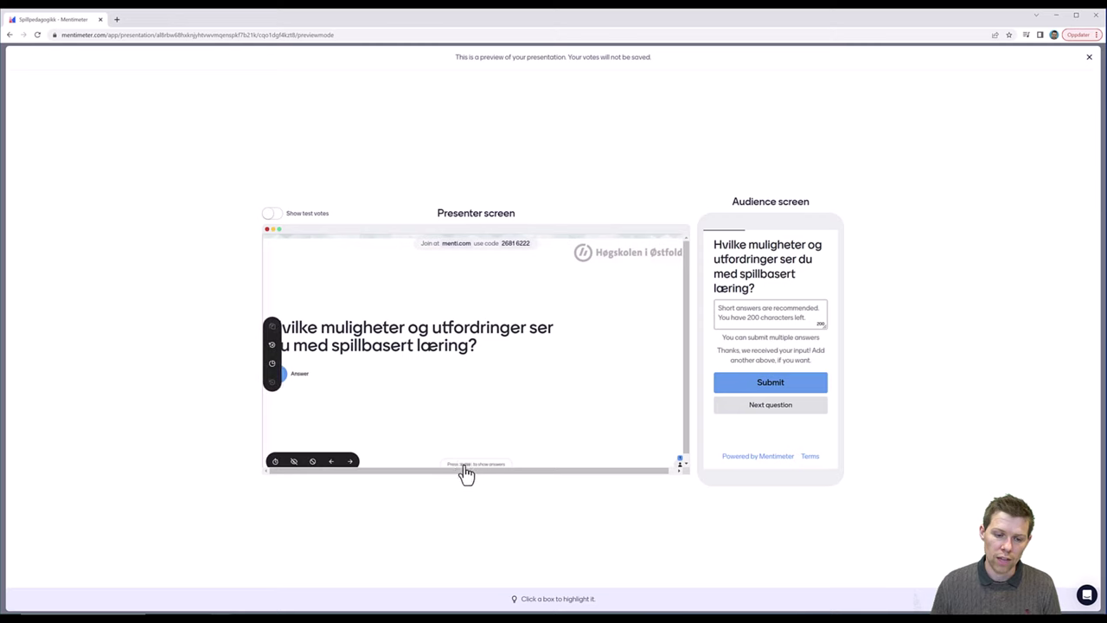
key("Return")
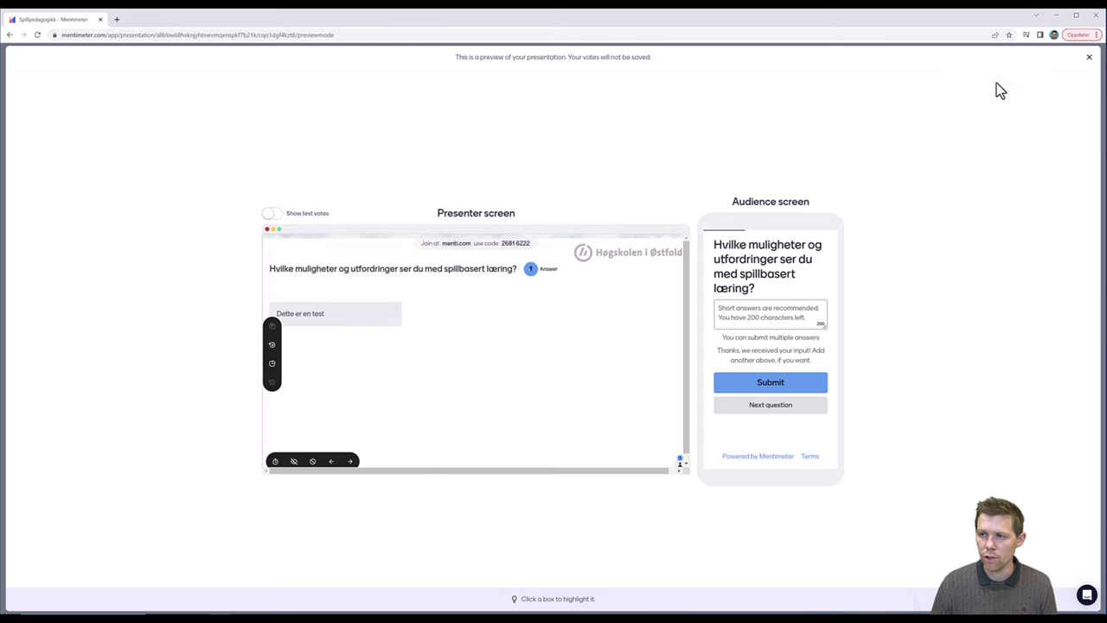
left_click(1090, 60)
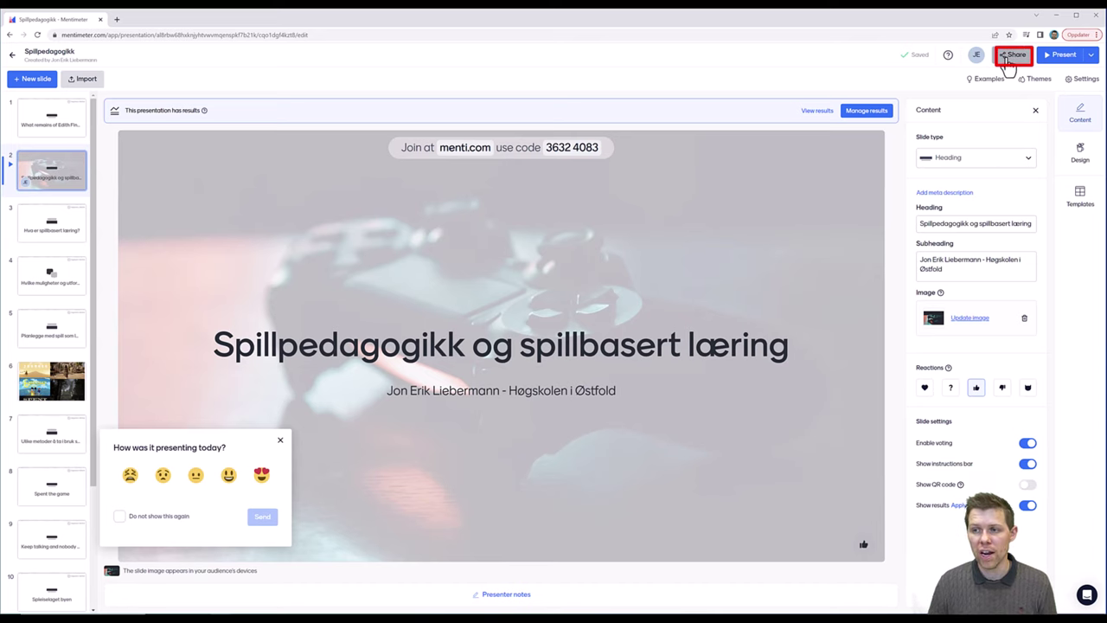
Review the share options for inviting collaborators, participation and presentation sharing, copying the participation voting link along the way.
left_click(1008, 59)
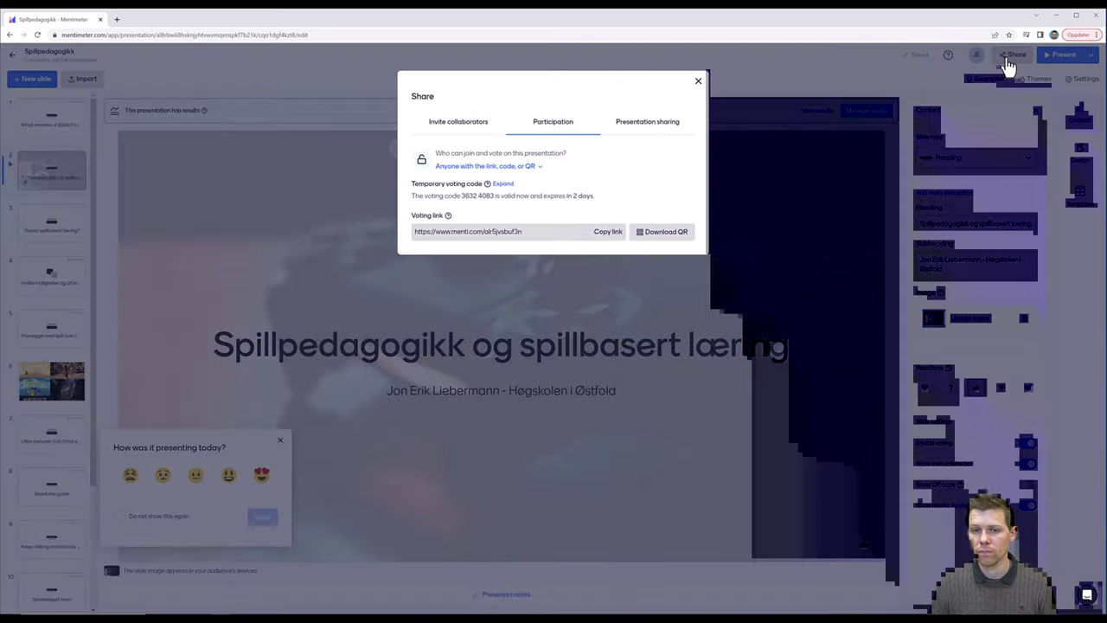
left_click(465, 132)
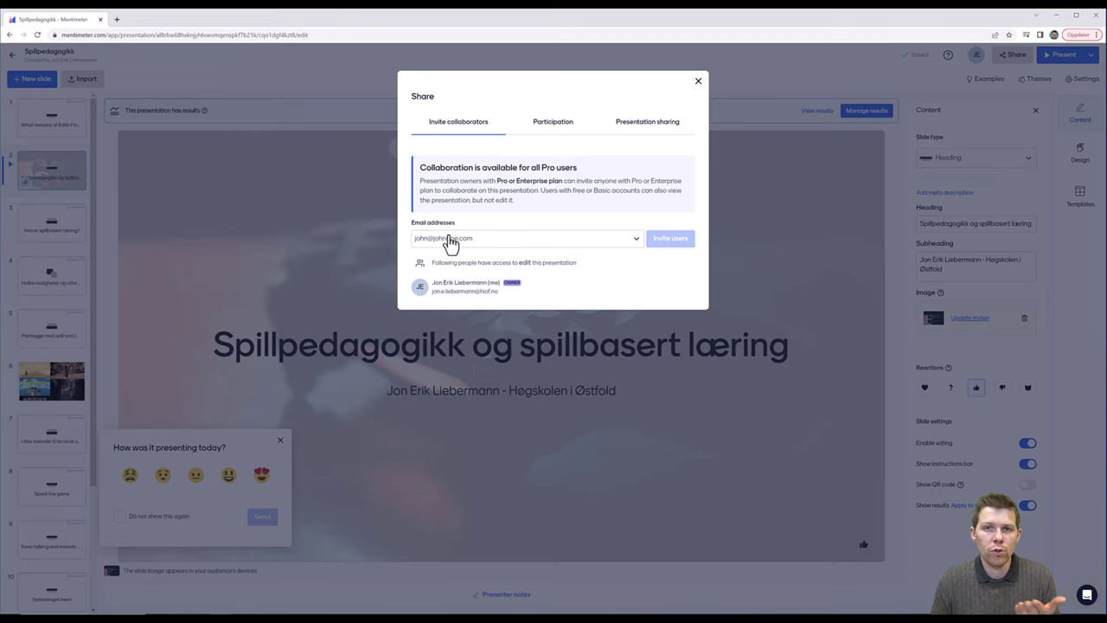
left_click(556, 129)
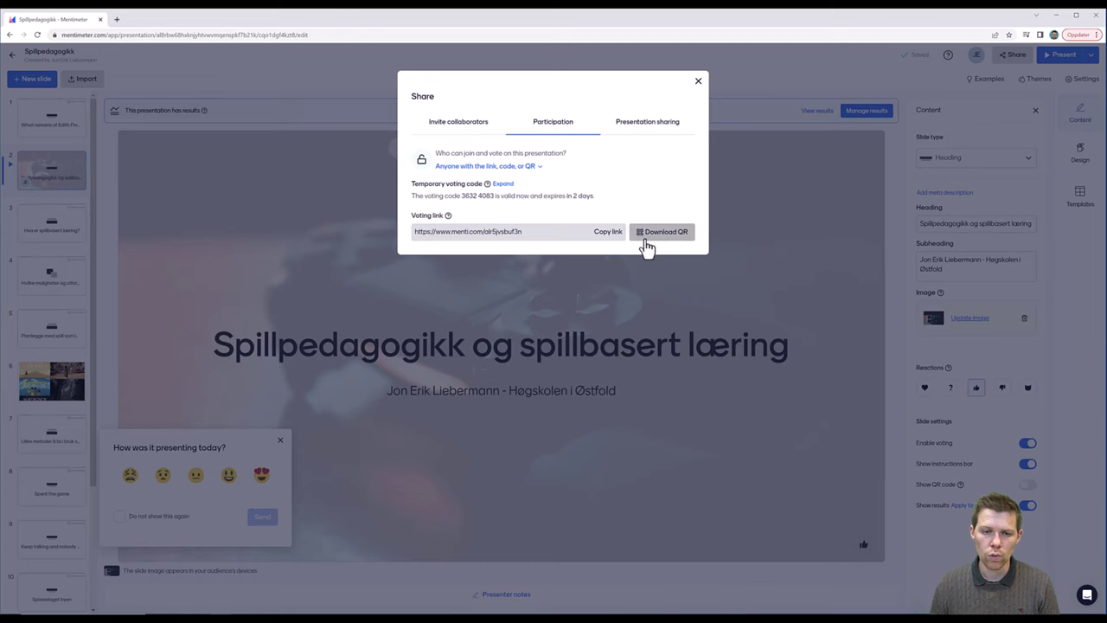
left_click(598, 237)
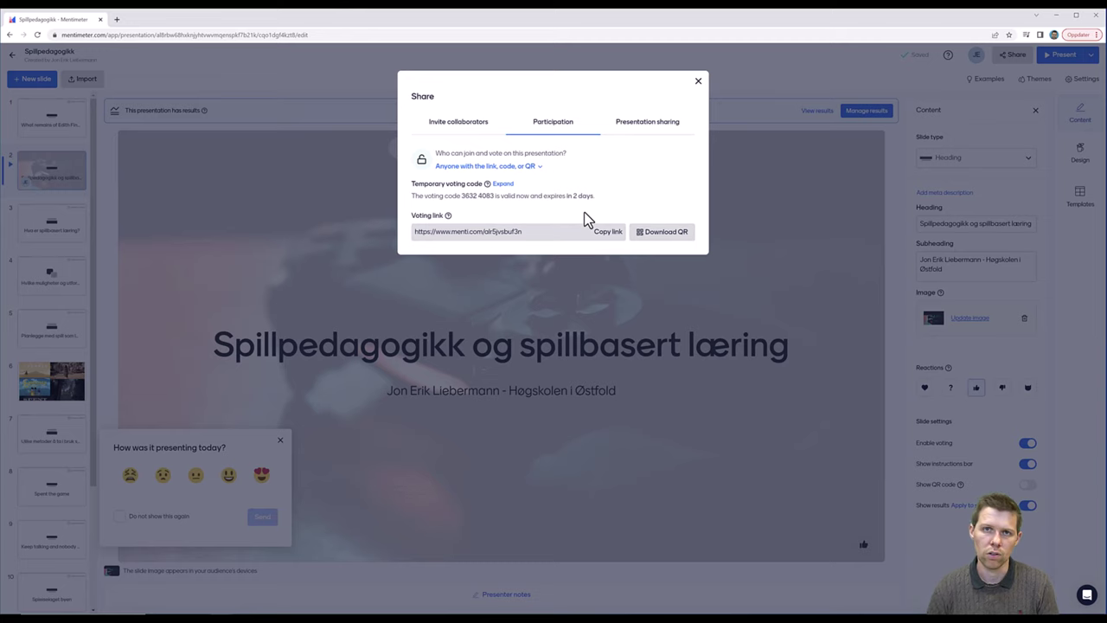
left_click(651, 128)
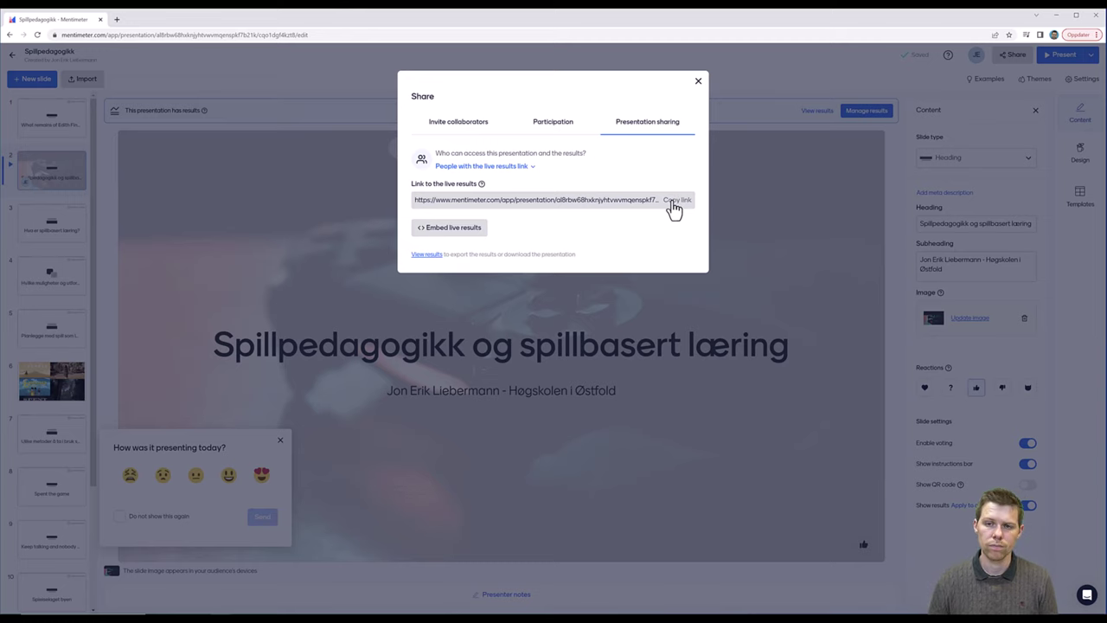
left_click(698, 81)
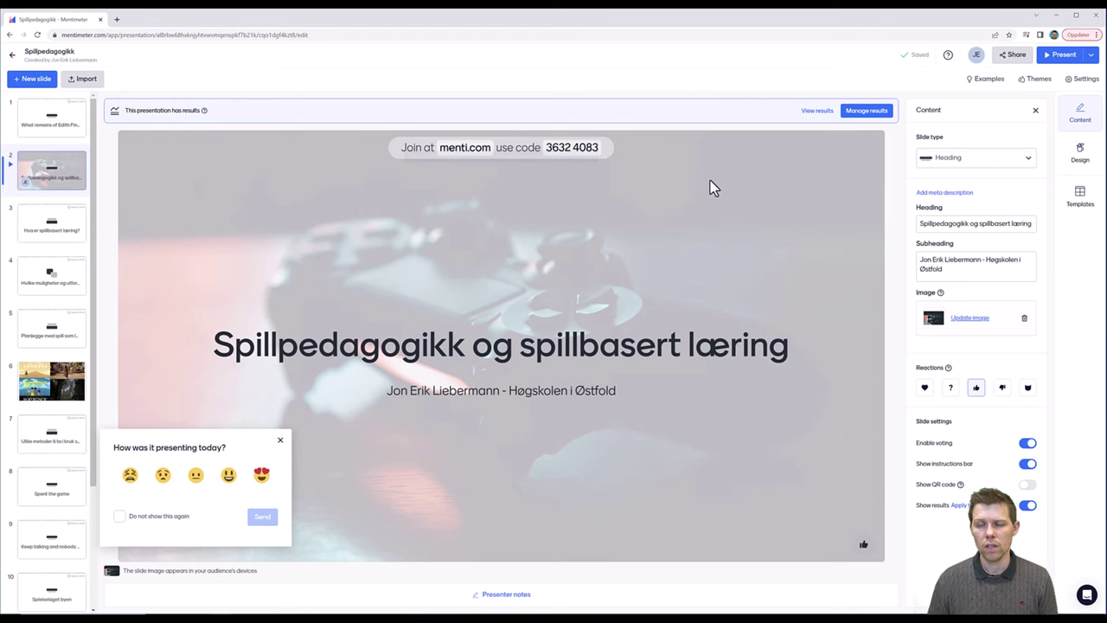